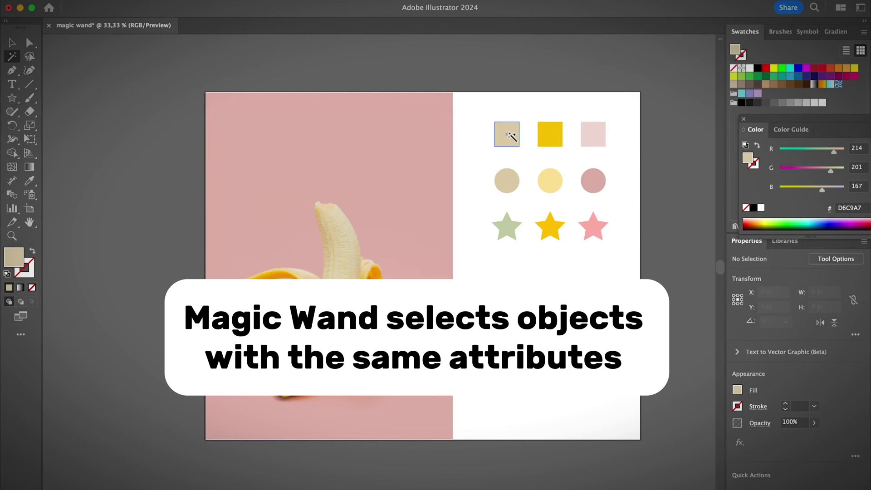
left_click(509, 134)
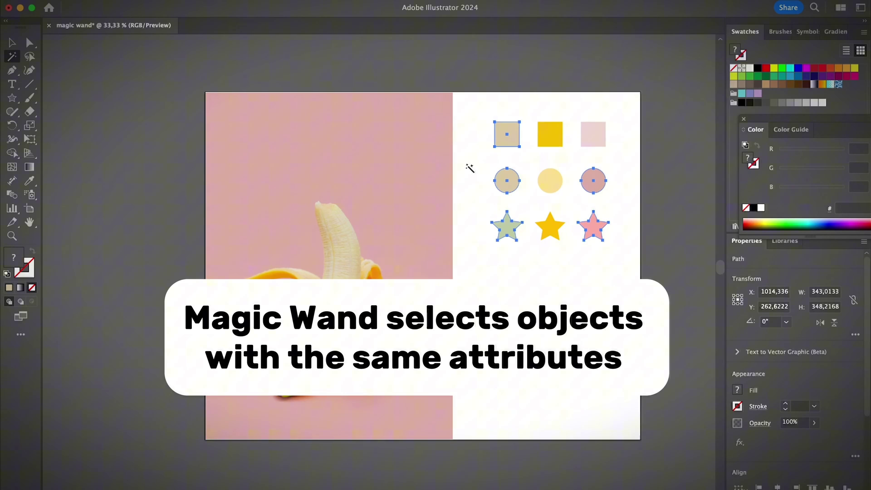
left_click(481, 154)
left_click(504, 135)
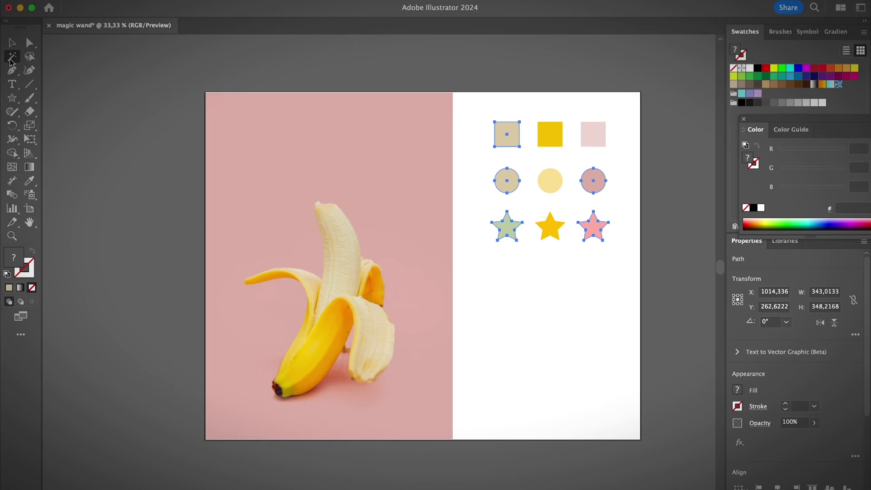
left_click(10, 59)
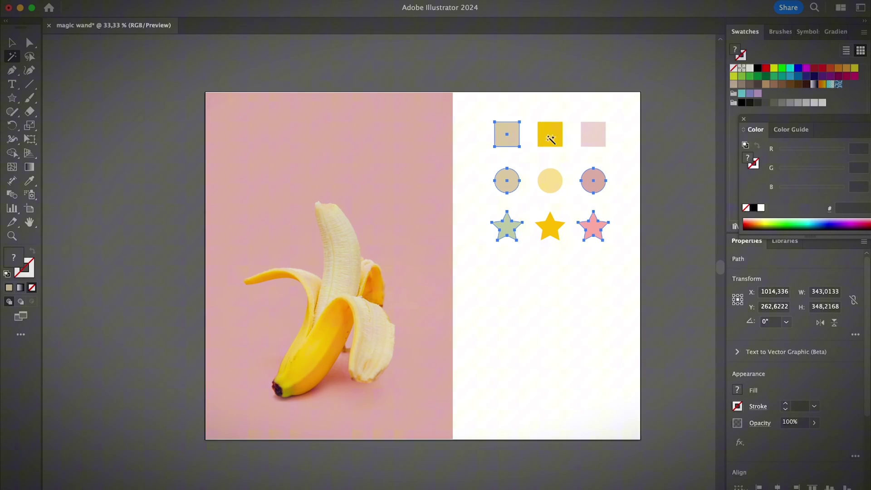
left_click(593, 133)
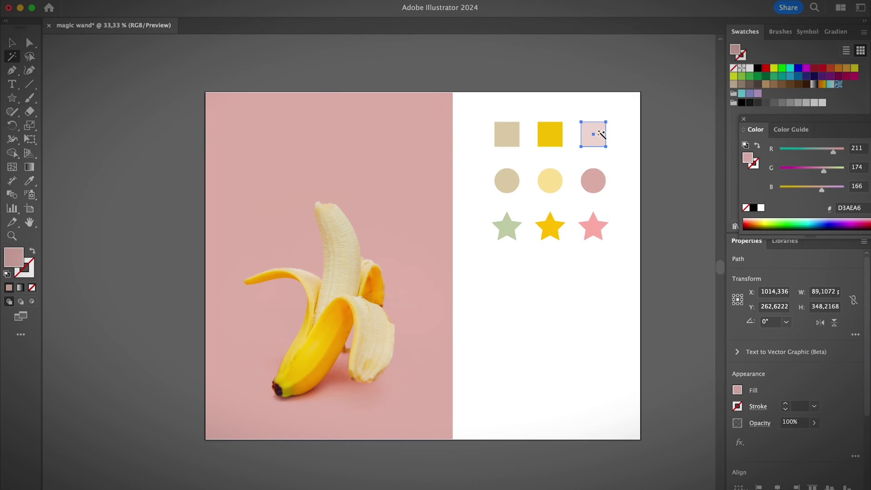
left_click(548, 219)
left_click(508, 149)
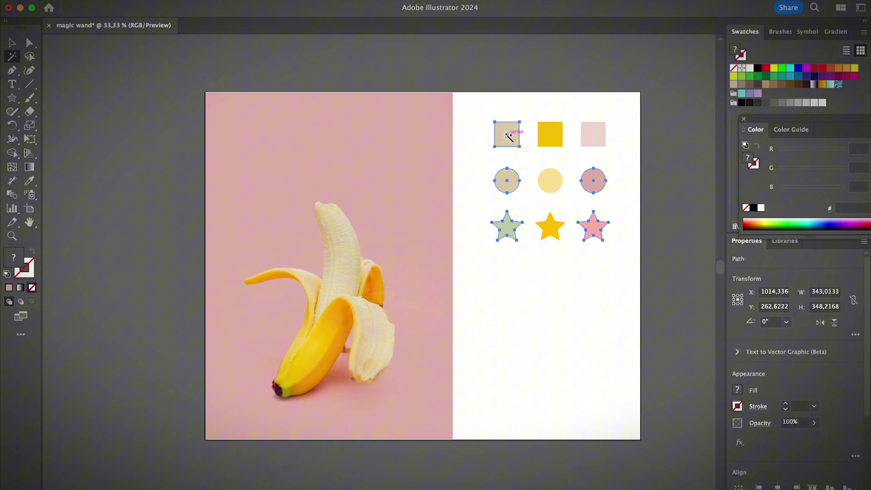
Open the Magic Wand options and select the beige square with its similar shapes at the default tolerance.
double_click(13, 57)
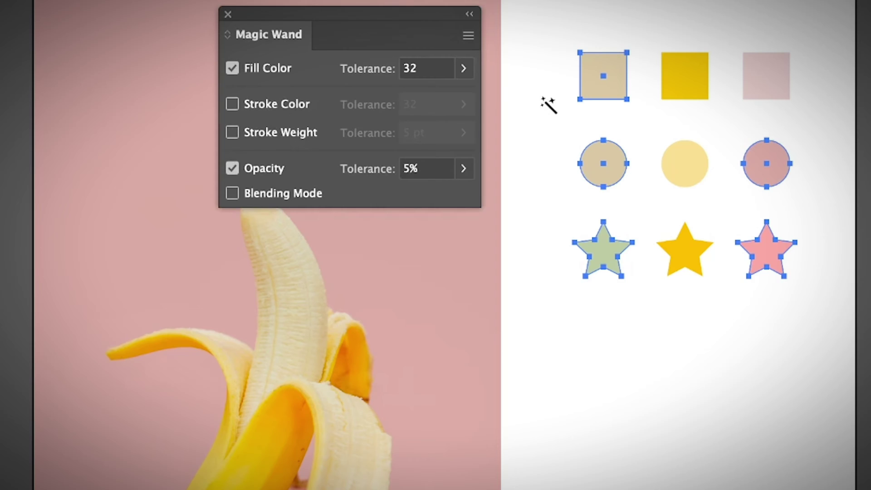
left_click(550, 105)
left_click(603, 74)
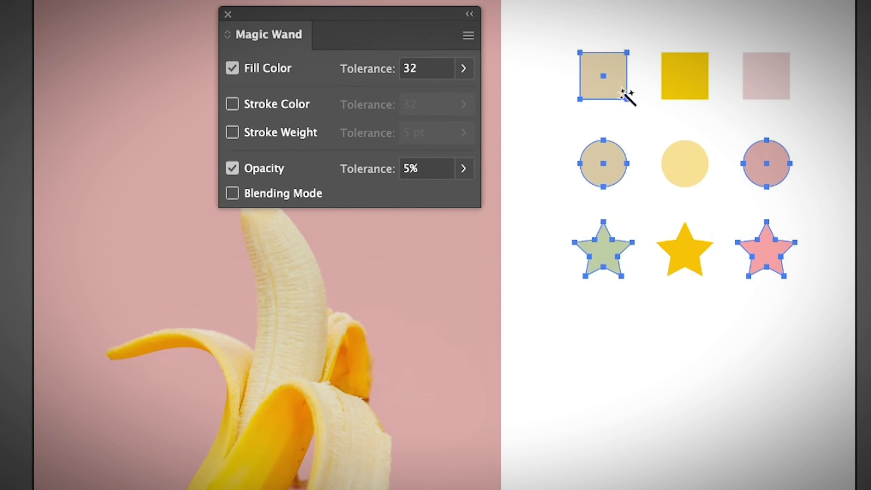
left_click(556, 78)
left_click(603, 74)
left_click(589, 108)
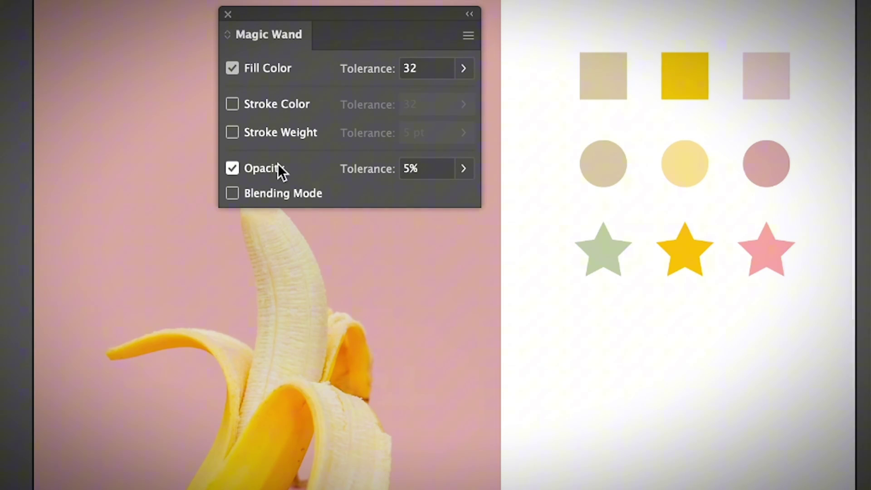
left_click(583, 77)
Set Fill Color Tolerance to 0 and select only the beige square and its exact match.
left_click(437, 65)
double_click(437, 64)
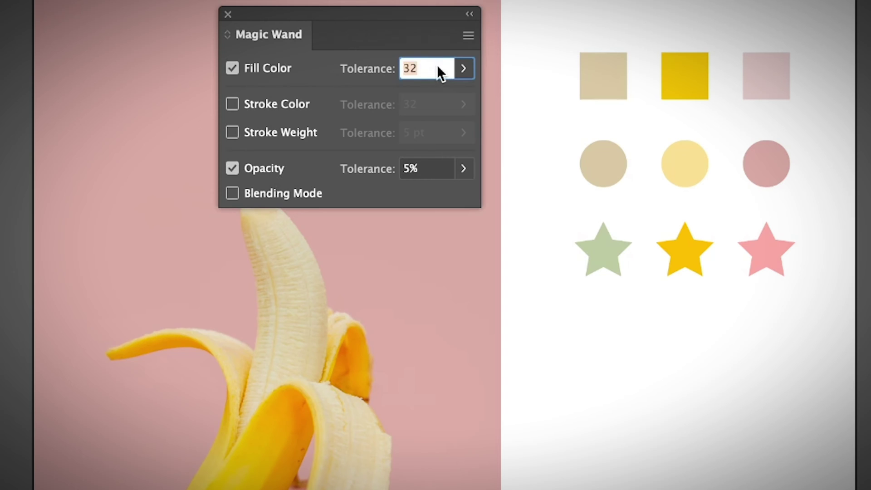
type("0")
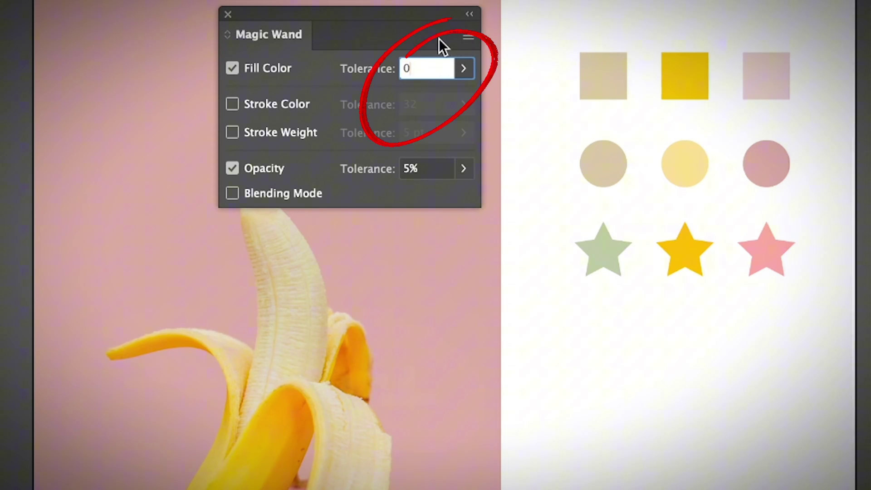
key("Return")
left_click(606, 96)
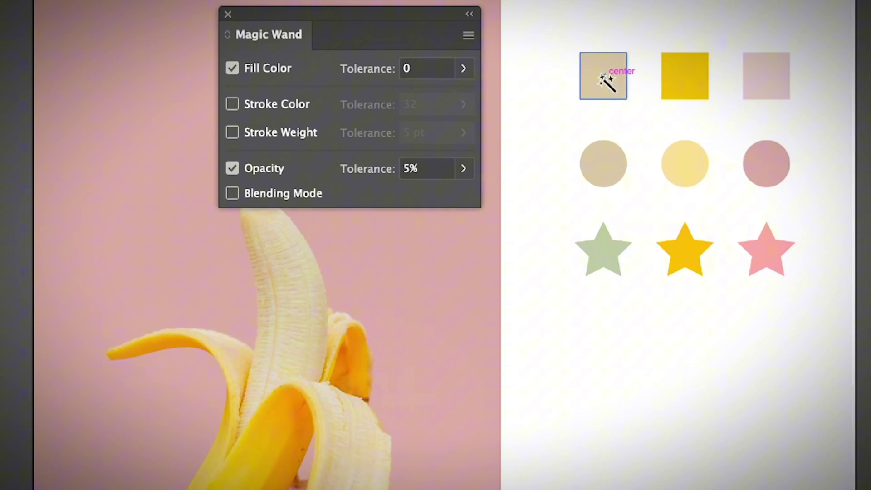
left_click(602, 74)
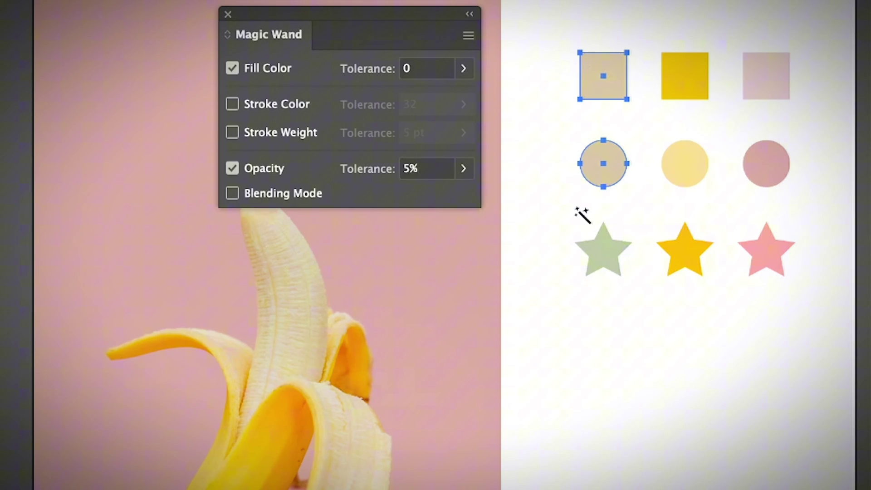
left_click(418, 68)
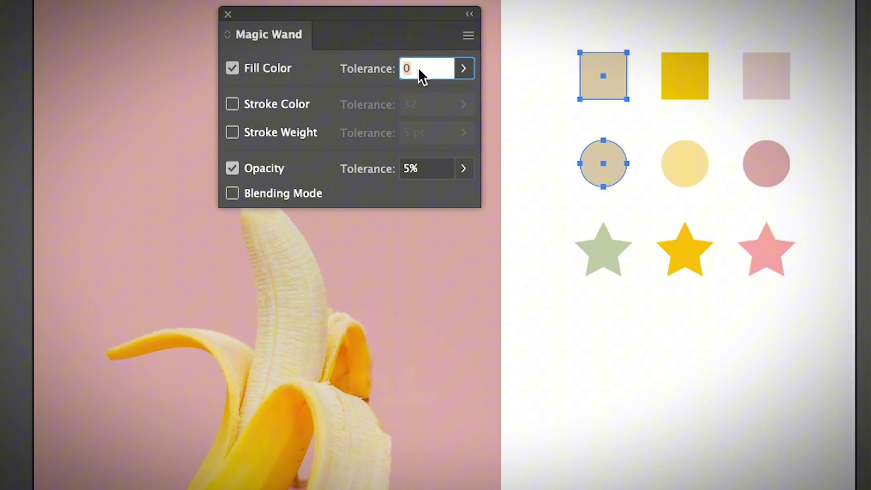
Set Fill Color Tolerance to 5 and select the beige shapes.
left_click(565, 56)
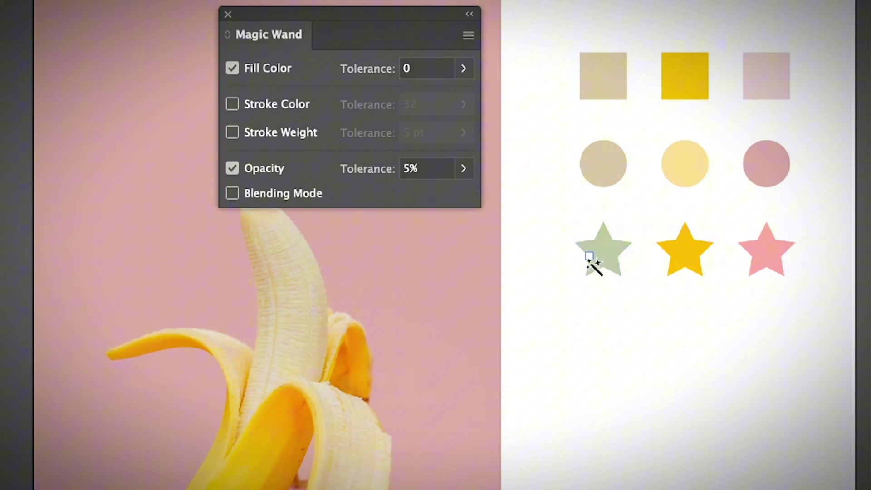
left_click(426, 69)
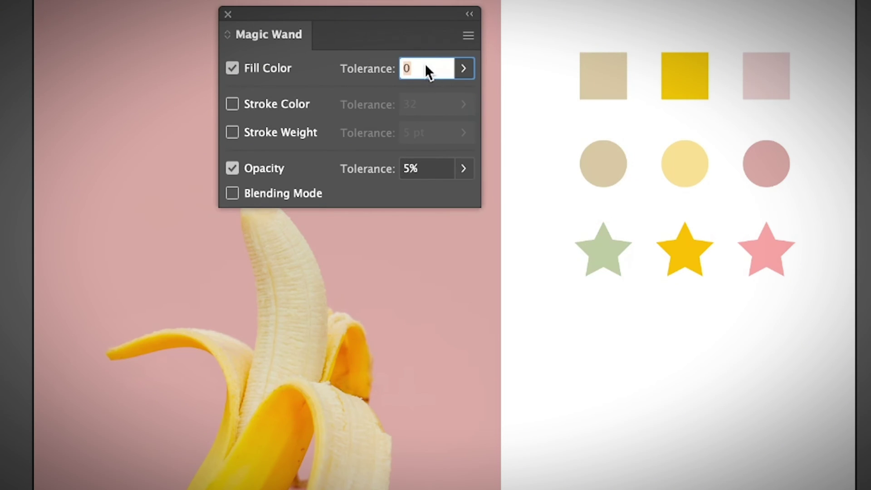
type("5")
left_click(603, 97)
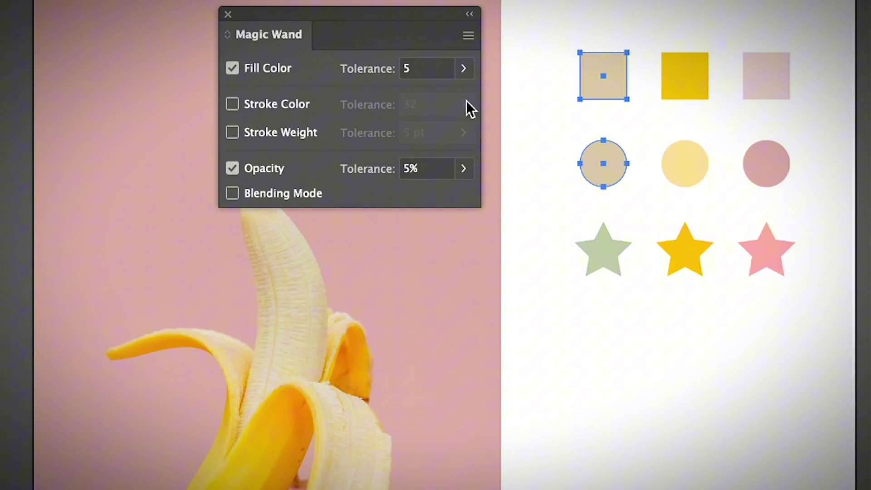
At tolerance 10, select the beige shapes, then the yellow square with the yellow star.
left_click(413, 68)
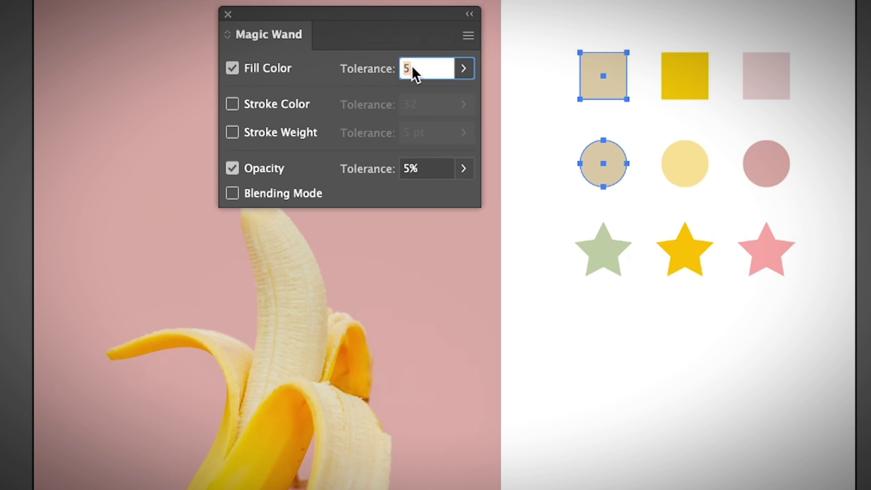
type("10")
left_click(605, 89)
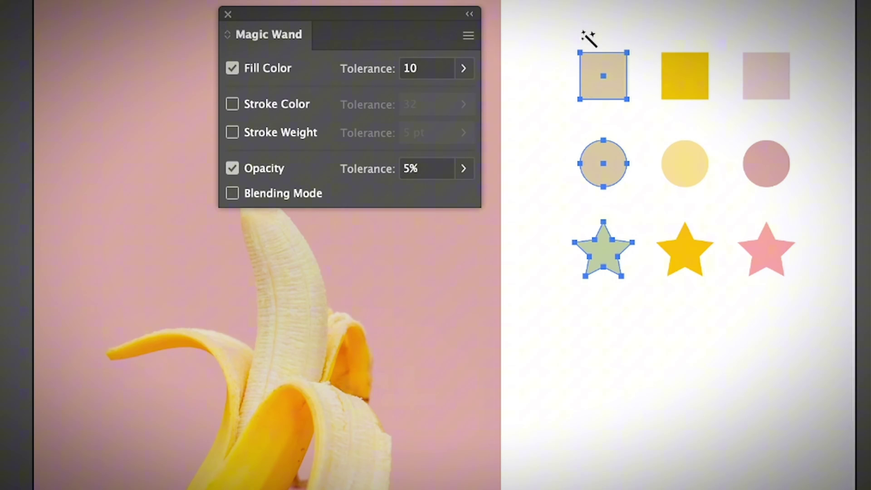
left_click(562, 63)
left_click(704, 80)
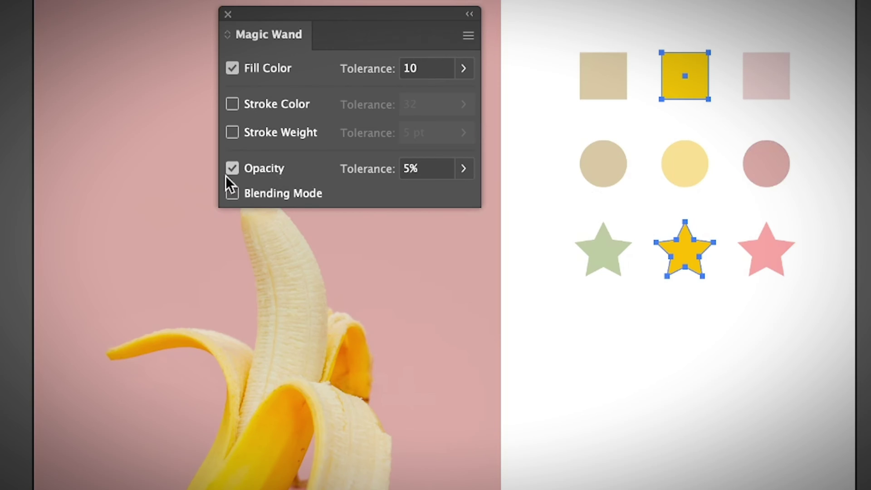
Turn off Opacity matching, select the yellow shapes, then inspect the light-yellow circle.
left_click(272, 167)
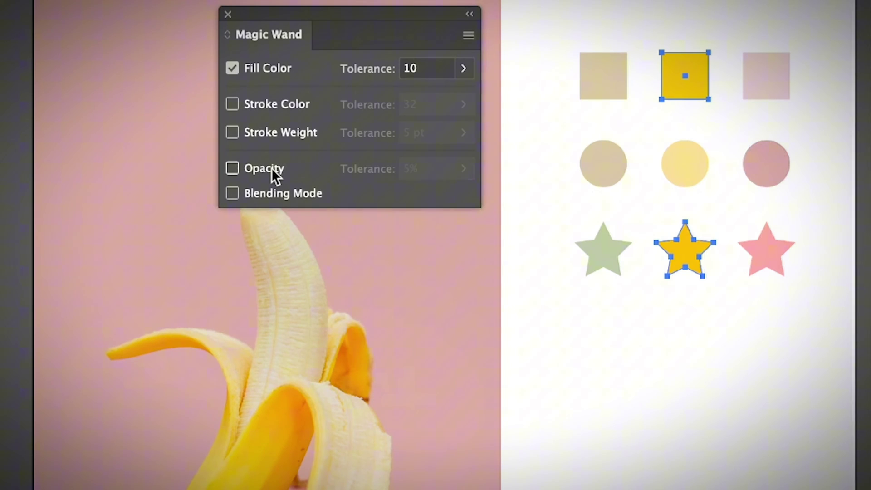
left_click(674, 65)
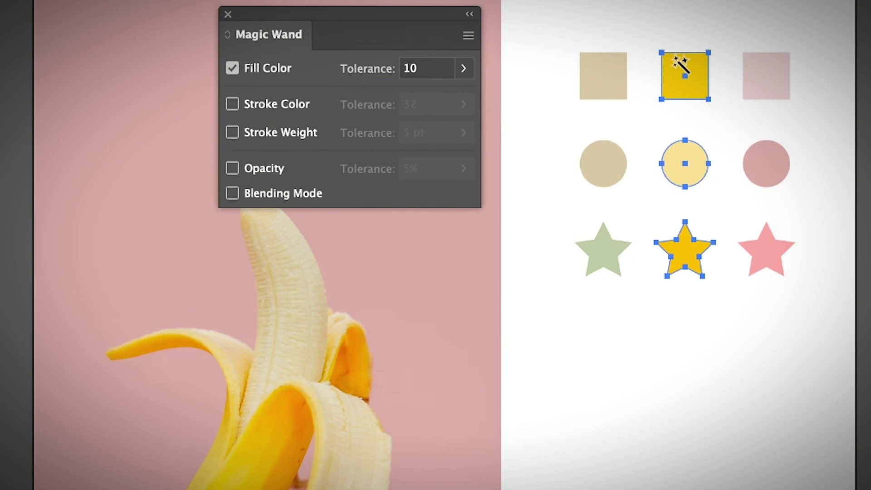
key("v")
left_click(558, 141)
left_click(679, 164)
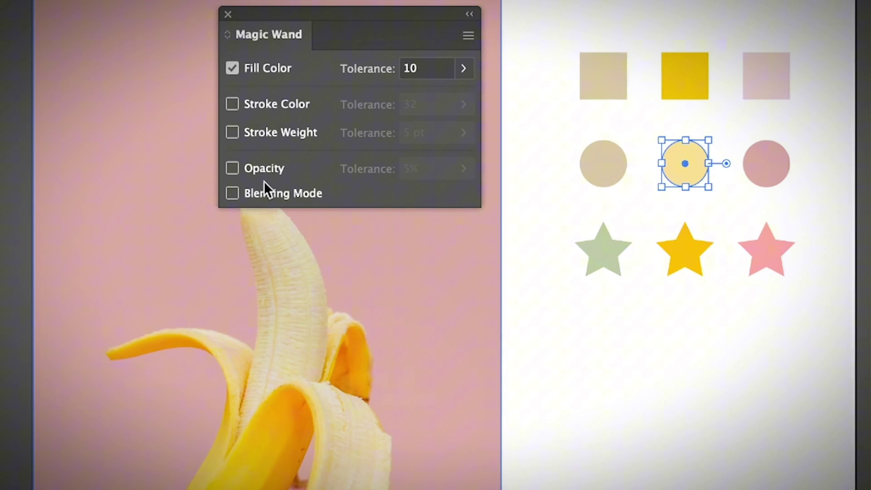
Re-enable Opacity matching, reselect the light-yellow circle, then turn Opacity matching off again.
left_click(265, 168)
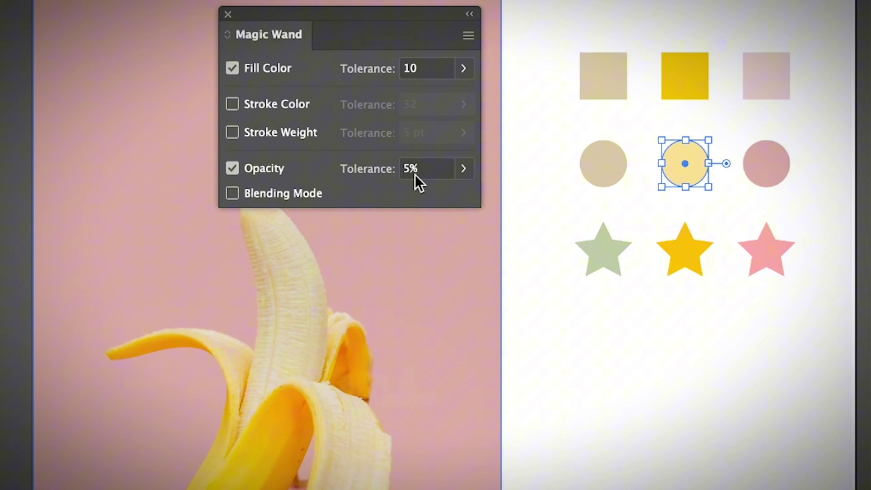
left_click(702, 206)
left_click(679, 167)
left_click(726, 201)
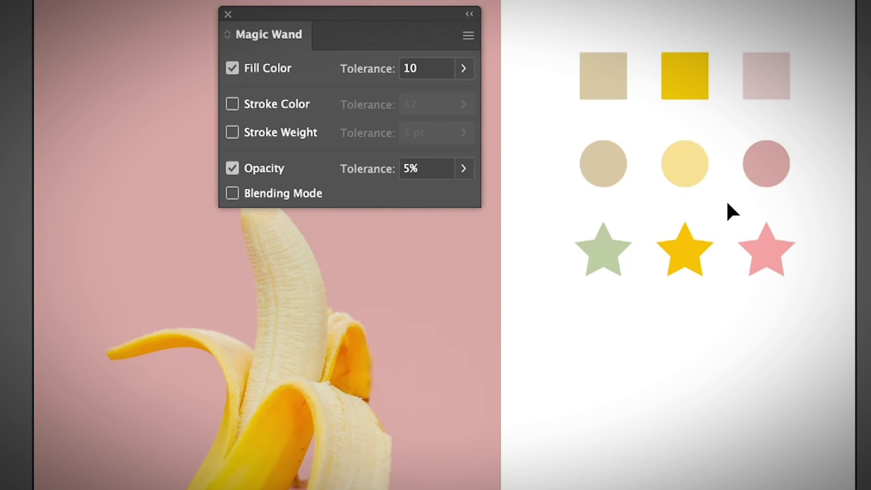
left_click(232, 168)
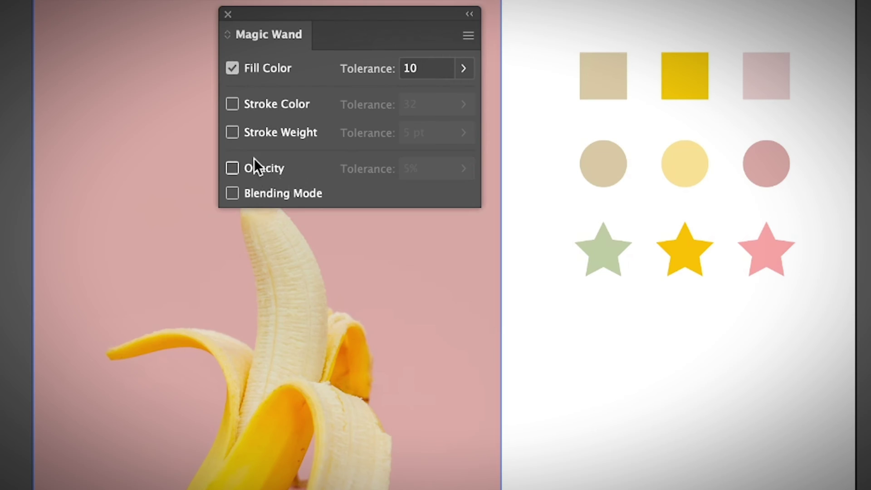
Turn off Fill Color matching and try Stroke Color and Stroke Weight matching.
left_click(233, 67)
left_click(269, 105)
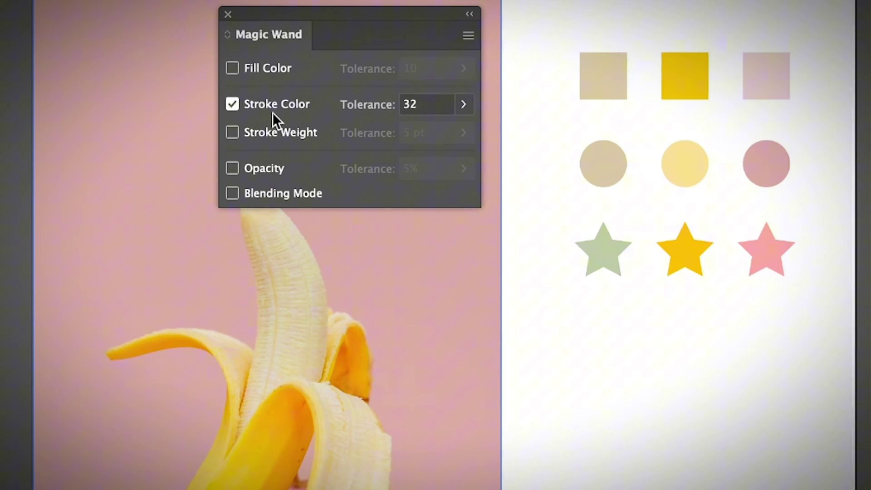
left_click(254, 132)
left_click(252, 132)
left_click(240, 102)
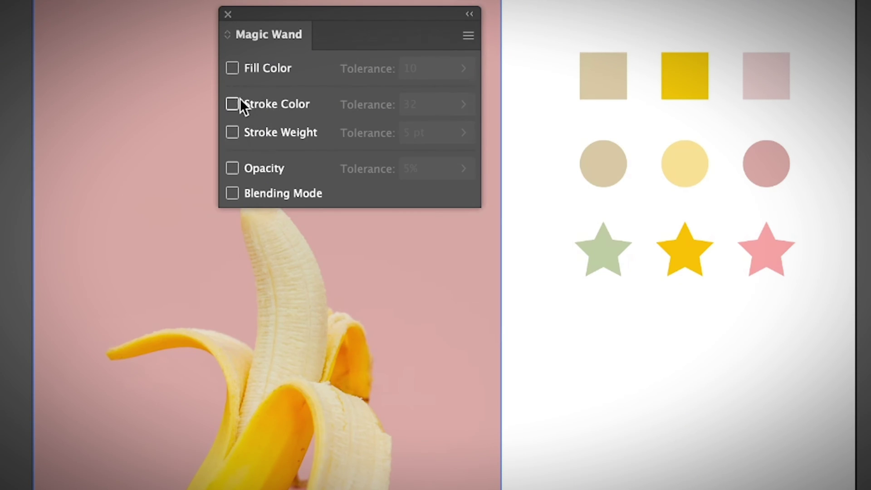
left_click(269, 109)
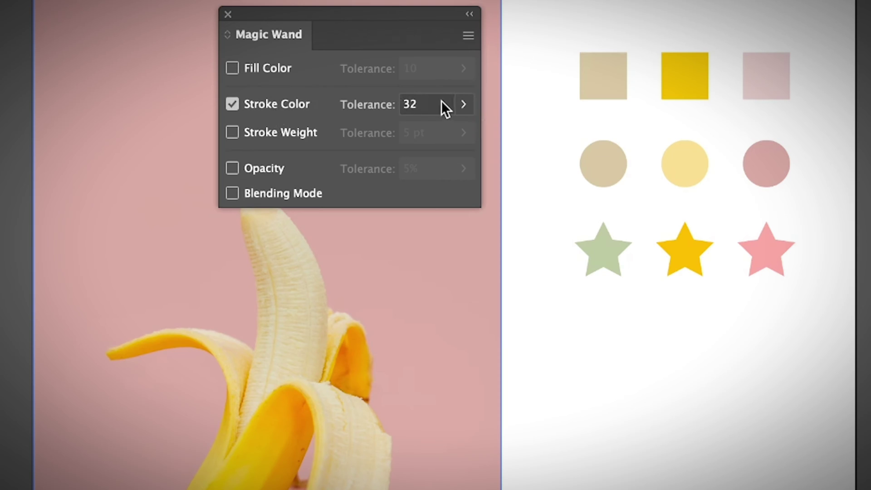
left_click(309, 132)
Switch off stroke options and match on Fill Color only, keeping tolerance at 10.
left_click(292, 102)
left_click(268, 133)
left_click(273, 104)
left_click(281, 68)
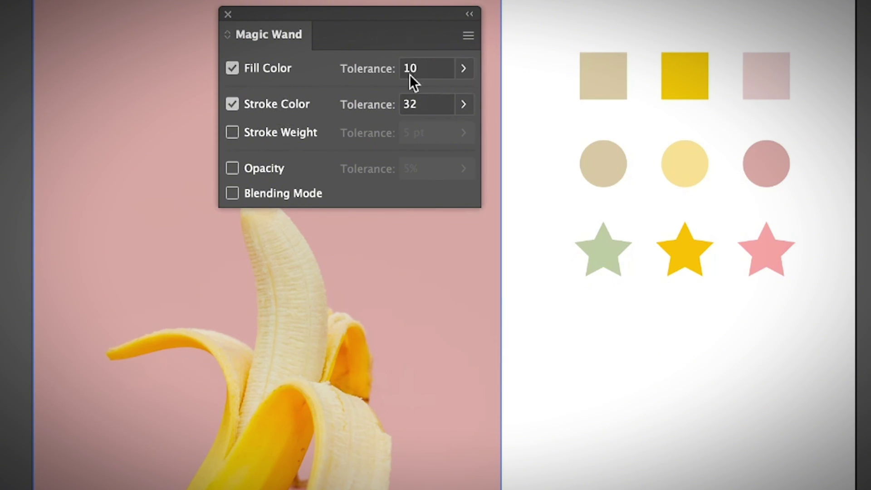
left_click(299, 108)
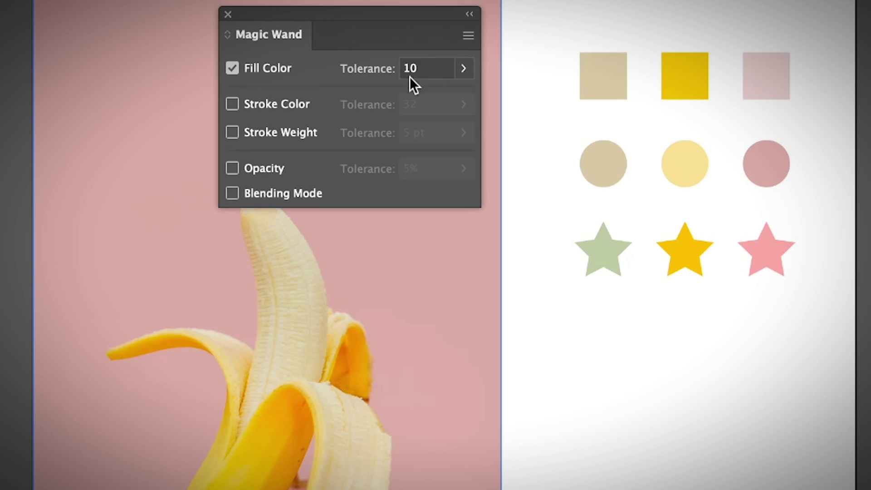
left_click(419, 70)
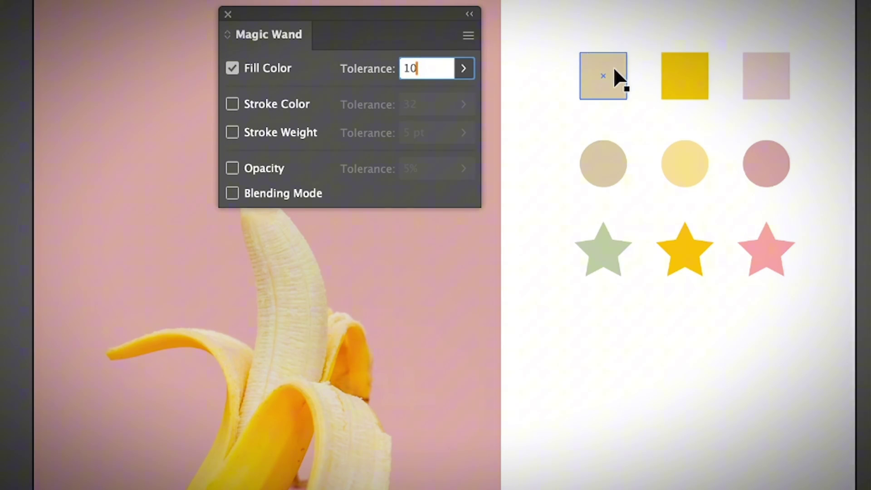
At tolerance 10, select the tan square's and yellow star's matches and apply the blue swatch.
key("Return")
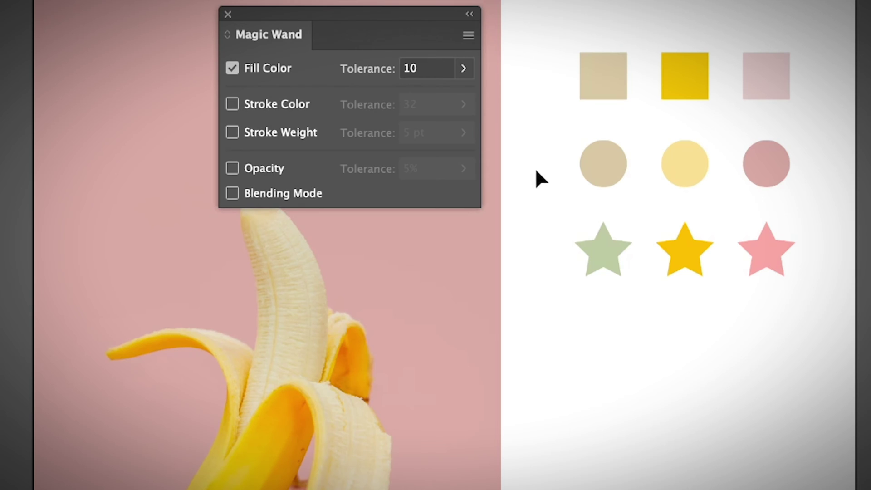
left_click(602, 77)
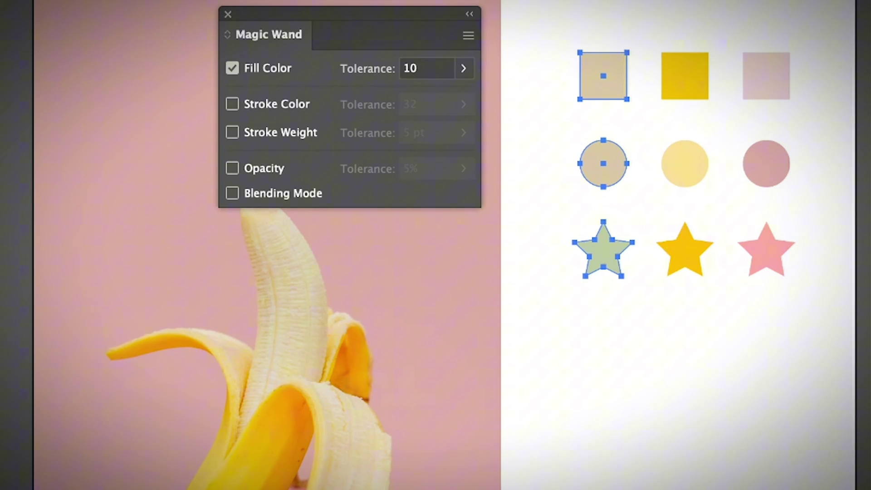
left_click(680, 261)
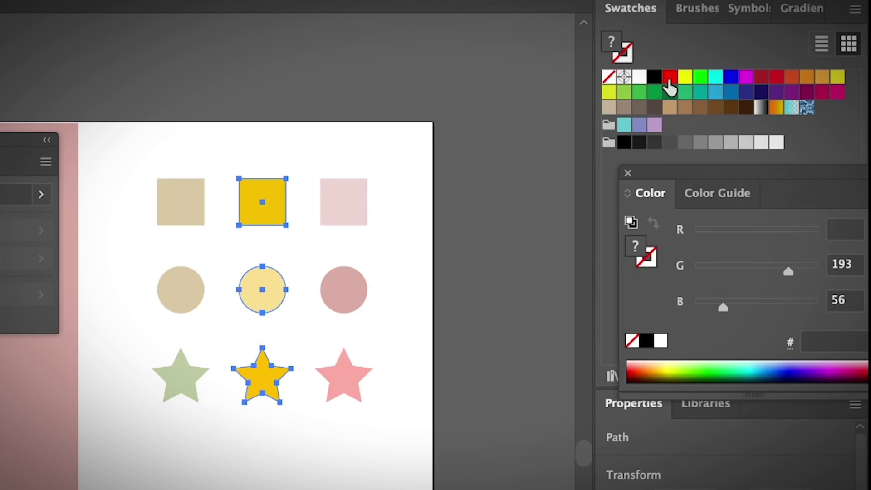
left_click(729, 81)
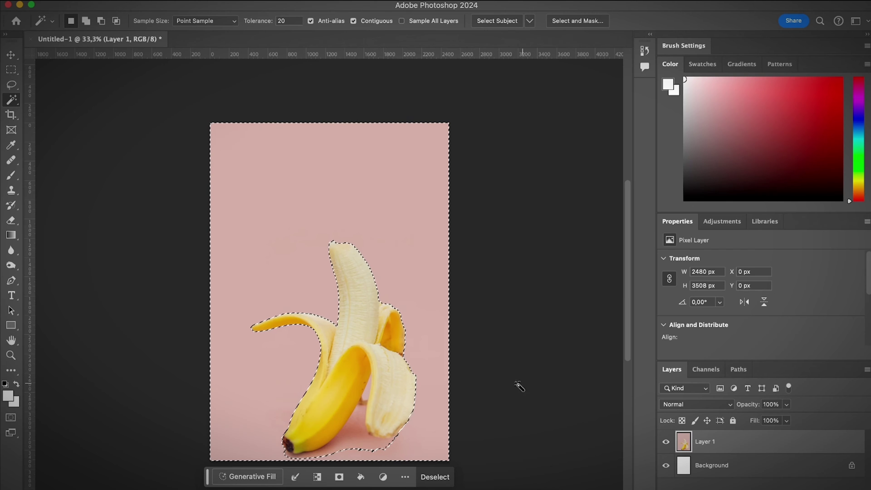
Use the Magic Wand on the banana flesh, the peels, and finally the pink background.
left_click(12, 101)
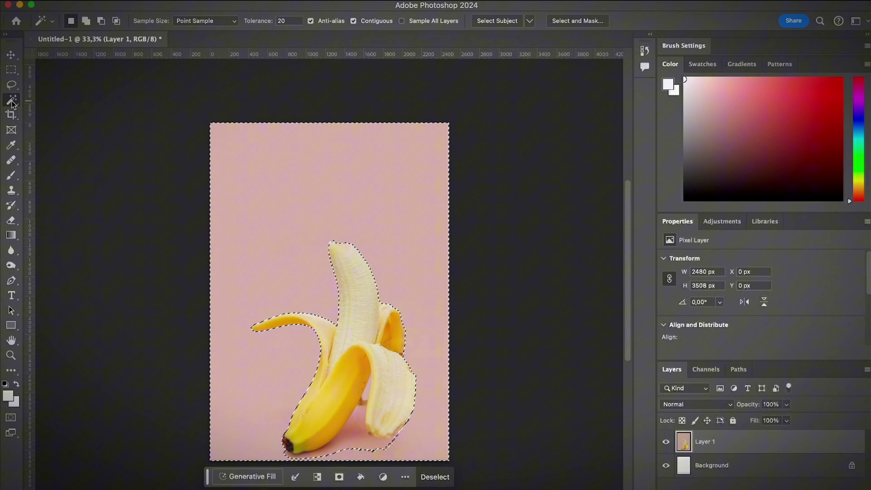
left_click(360, 331)
left_click(334, 396)
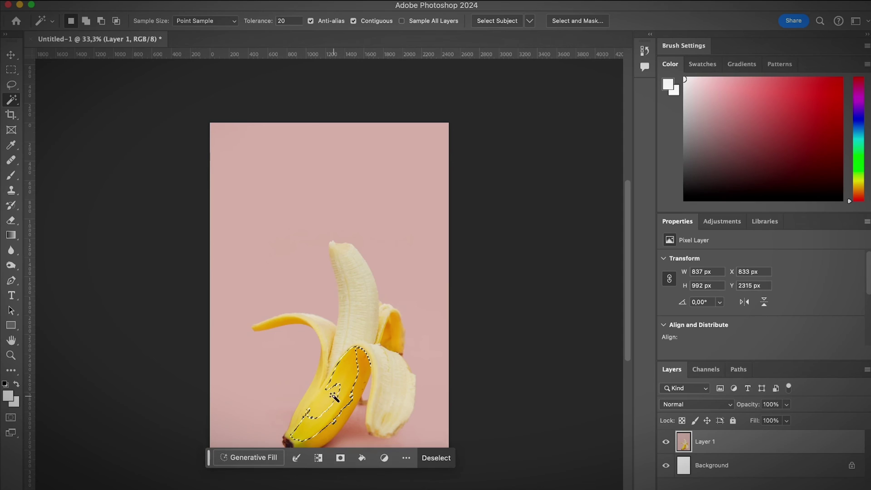
left_click(267, 325)
left_click(311, 325)
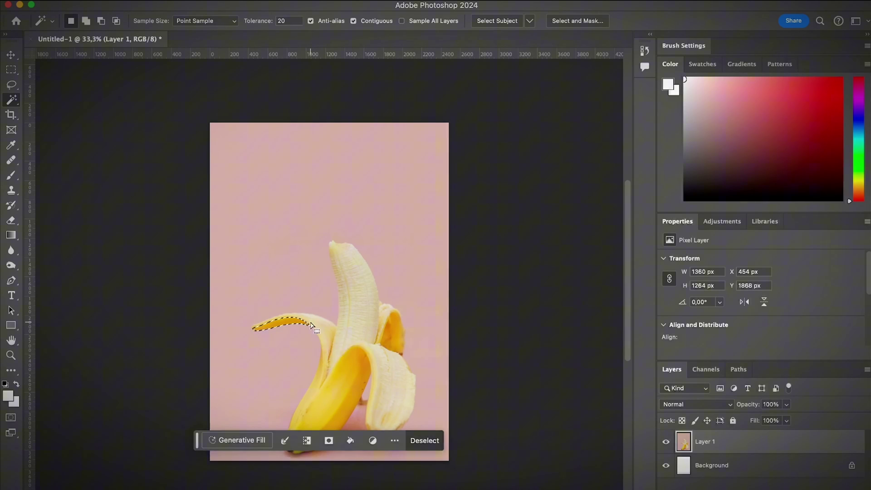
left_click(345, 345)
left_click_drag(345, 344, 364, 403)
left_click(338, 389)
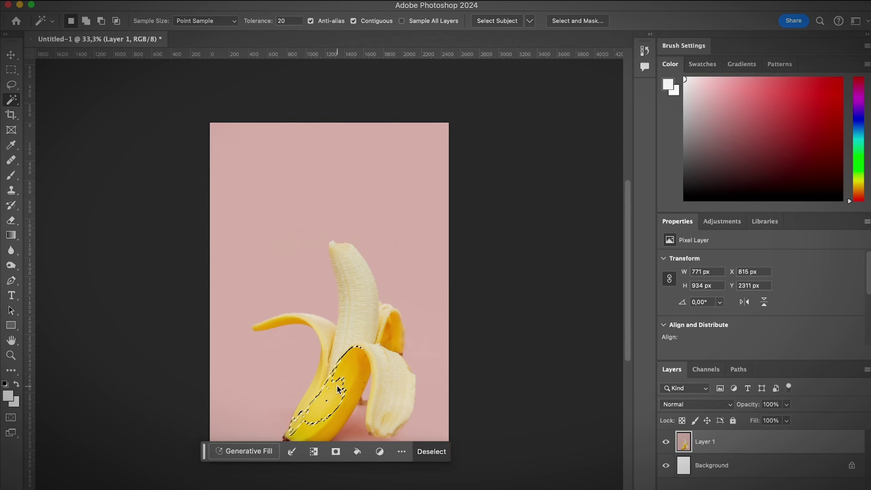
left_click(350, 295)
left_click(318, 199)
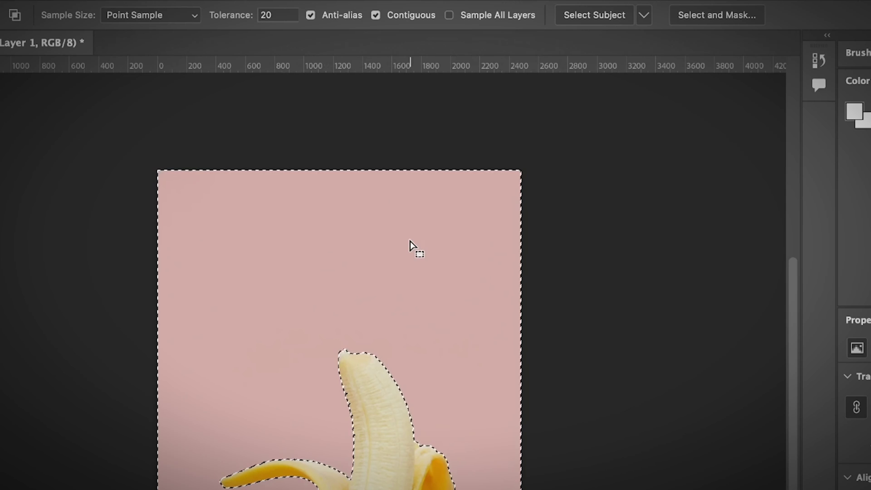
Set Magic Wand tolerance to 25, select the pink background, and add the shadow under the banana.
key("super+d")
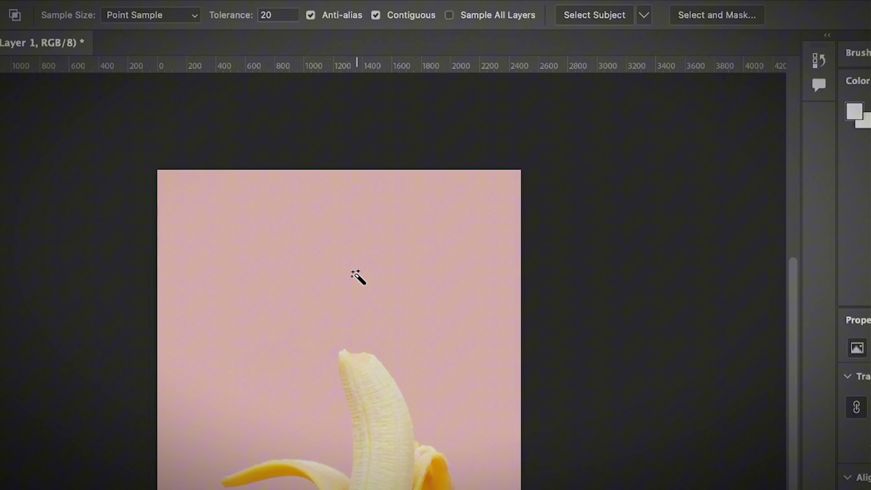
left_click(357, 276)
double_click(287, 16)
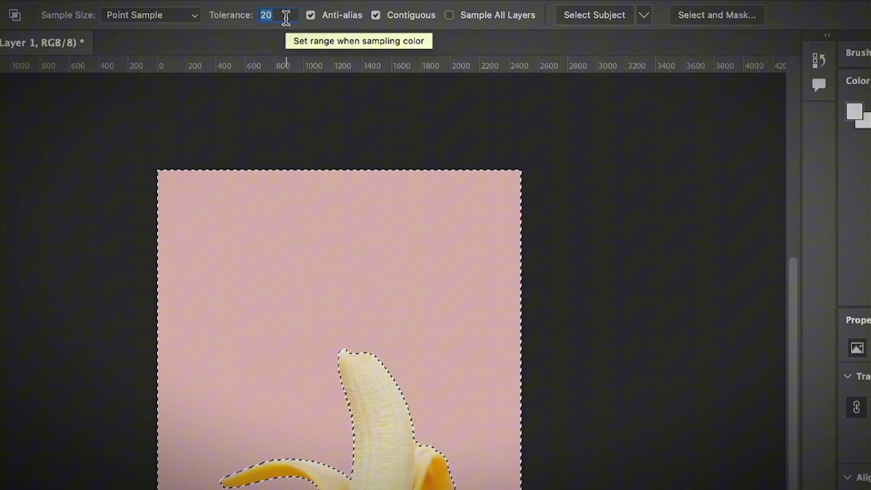
type("25")
key("super+d")
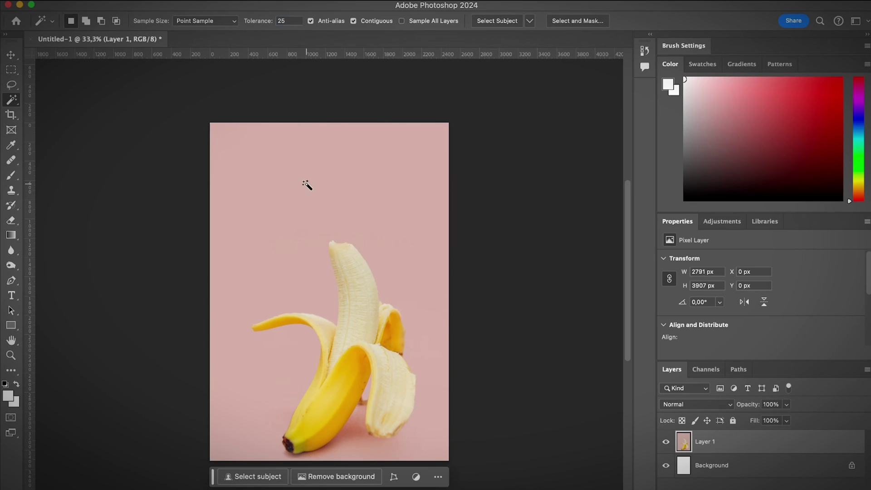
left_click(307, 185)
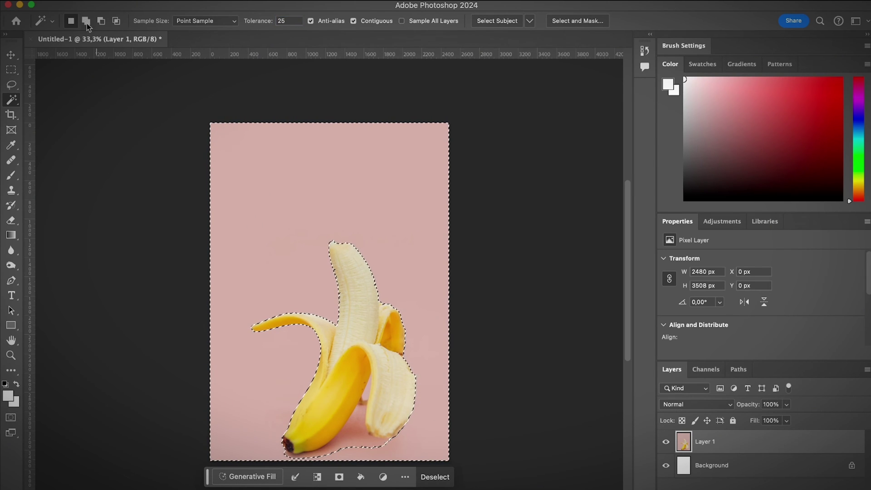
left_click(85, 21)
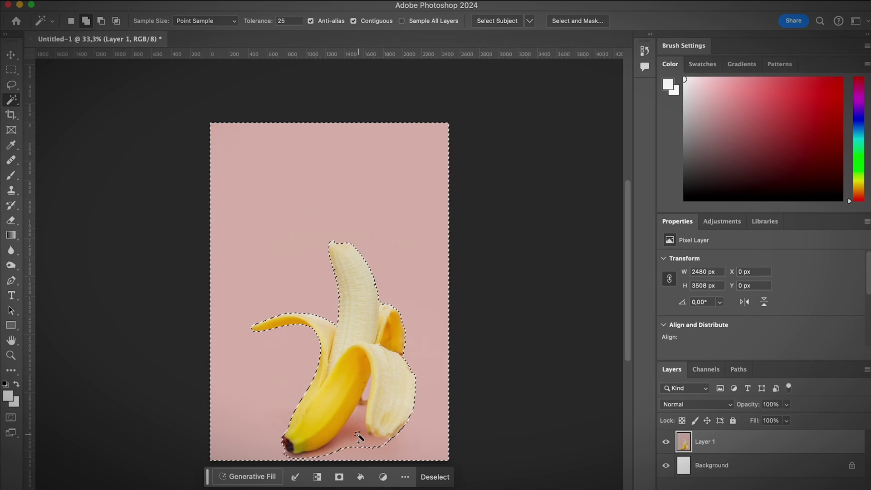
left_click(358, 449)
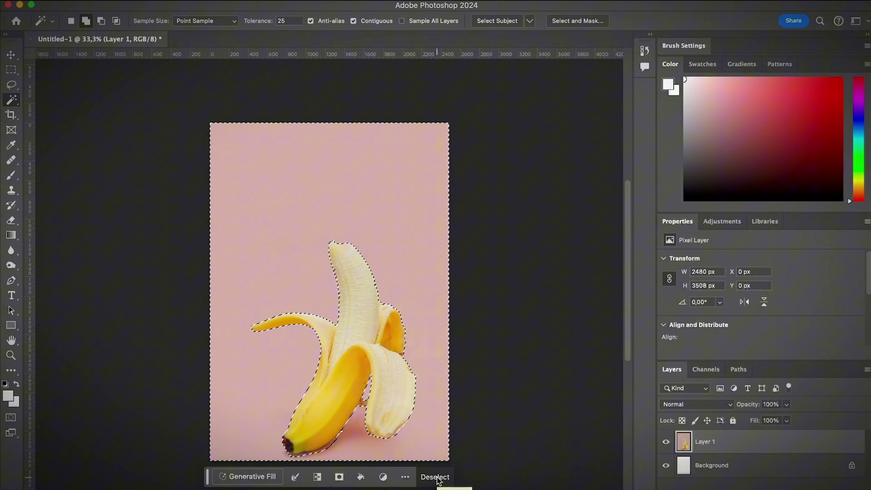
Delete the selected pink background pixels from Layer 1.
key("Delete")
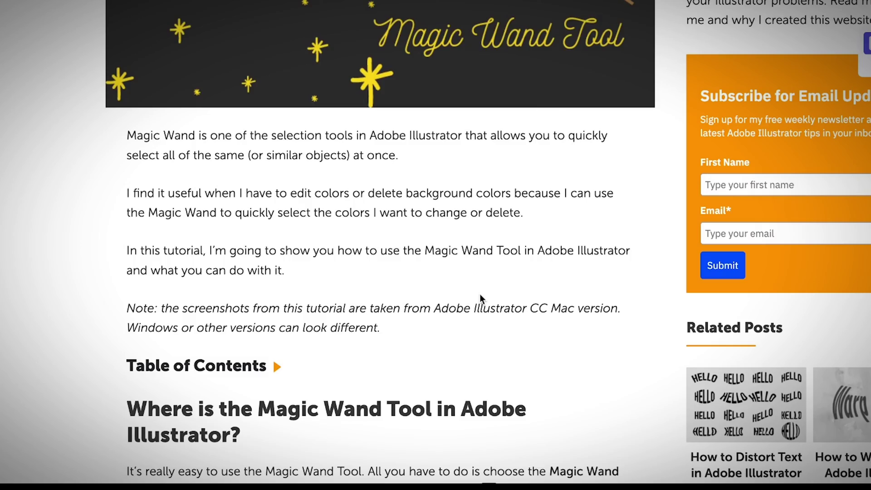
Scroll the tutorial down to the Tolerance 10 papaya example.
scroll(480, 293, "down", 12)
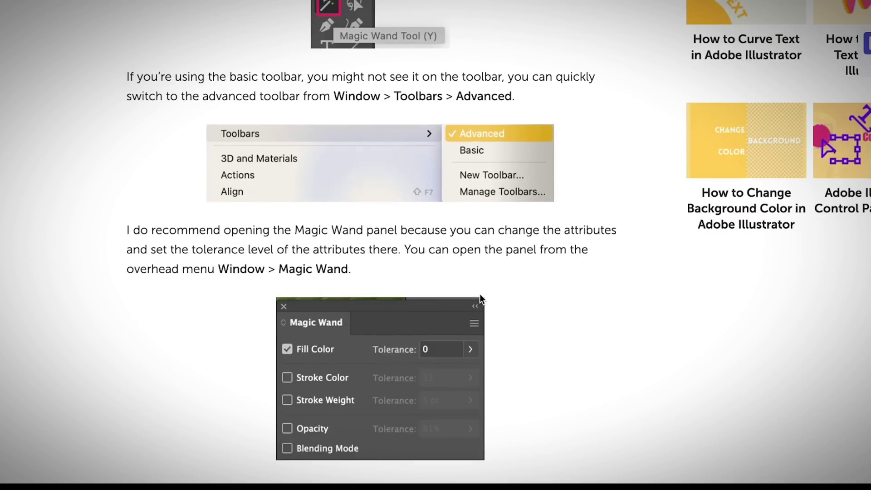
scroll(480, 294, "up", 4)
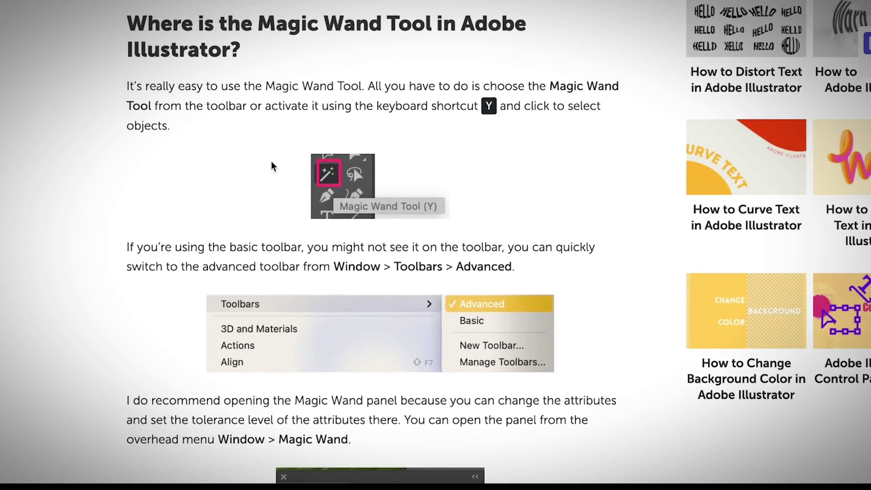
scroll(330, 386, "down", 18)
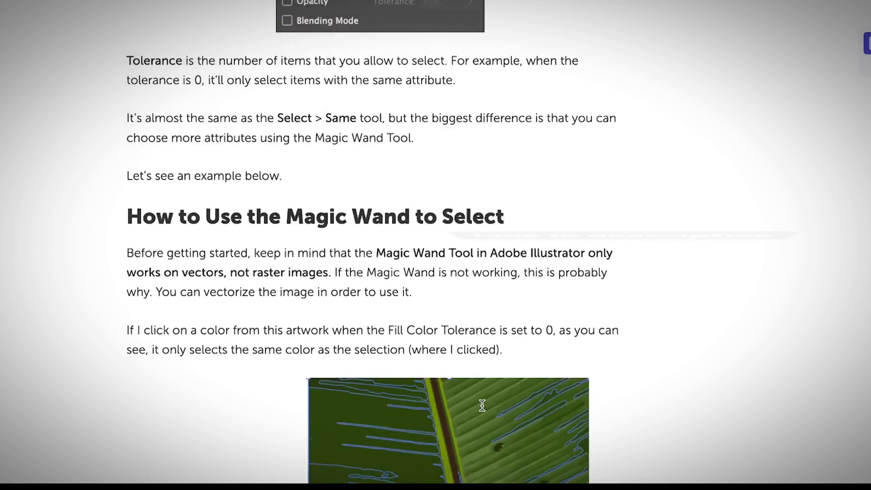
scroll(484, 411, "down", 16)
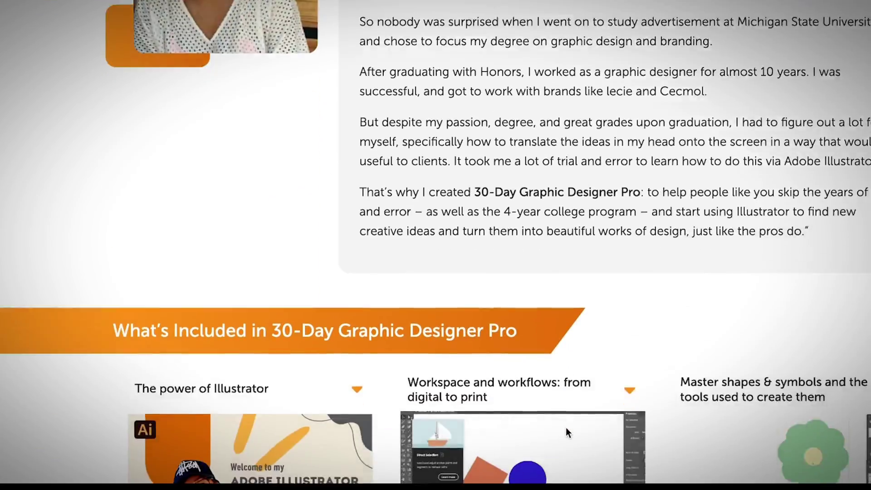
Scroll past What's Included to the PLUS! private mentoring community section.
scroll(565, 427, "down", 3)
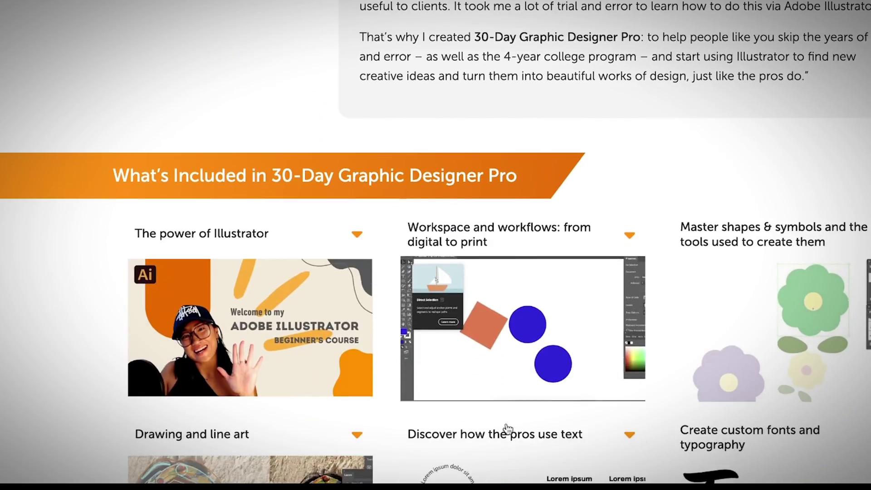
scroll(558, 434, "down", 8)
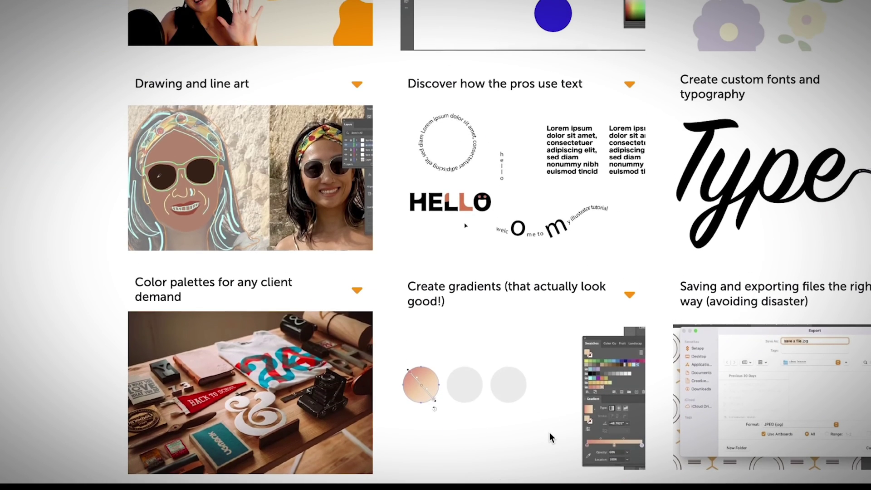
scroll(549, 432, "down", 1)
scroll(551, 438, "down", 2)
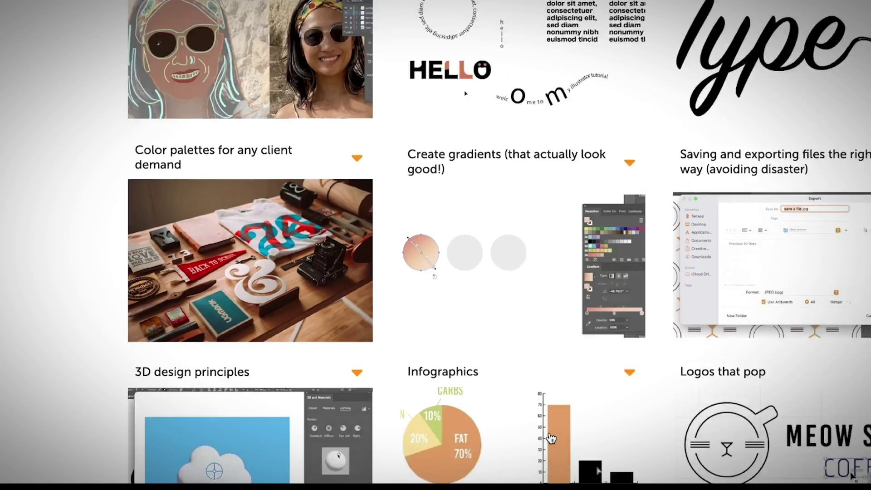
scroll(551, 438, "down", 3)
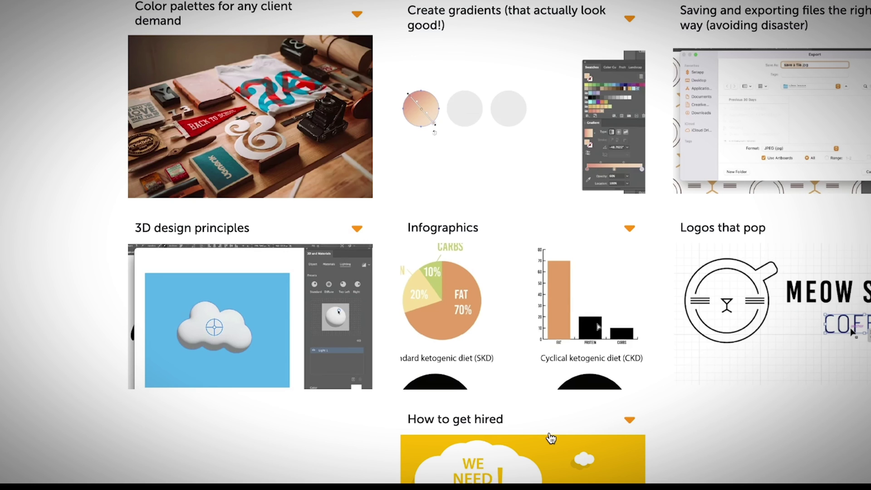
scroll(550, 436, "down", 4)
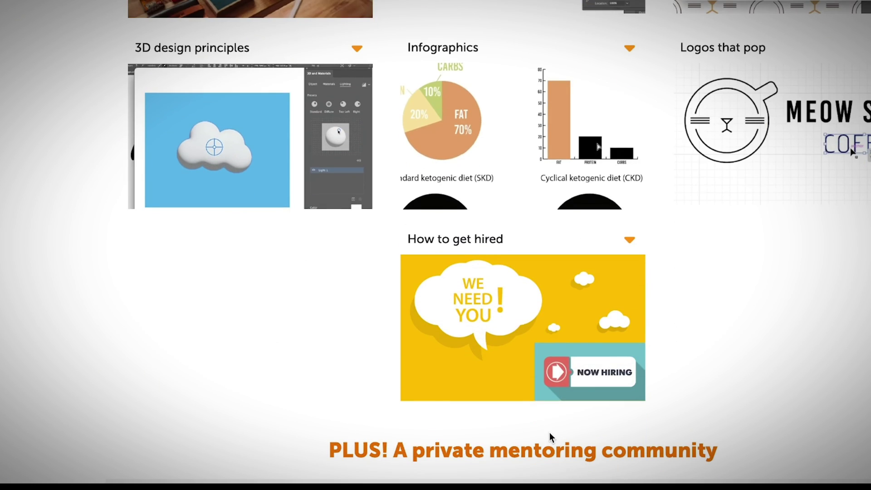
scroll(549, 433, "down", 3)
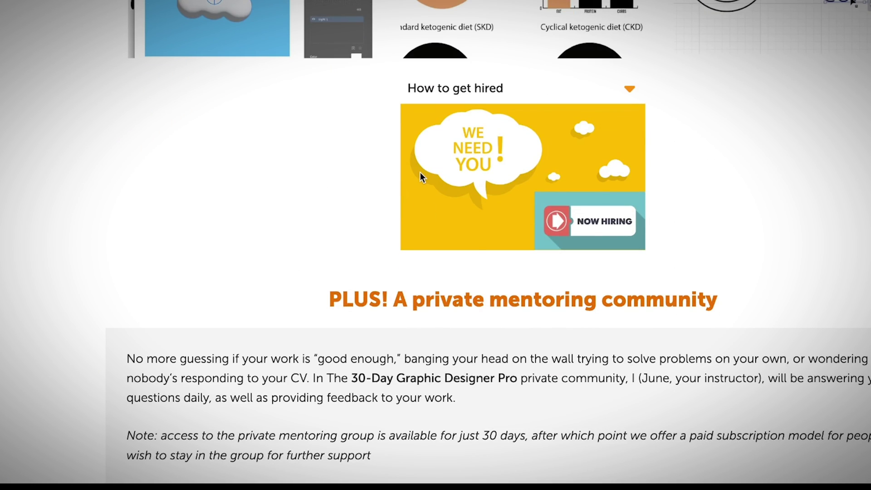